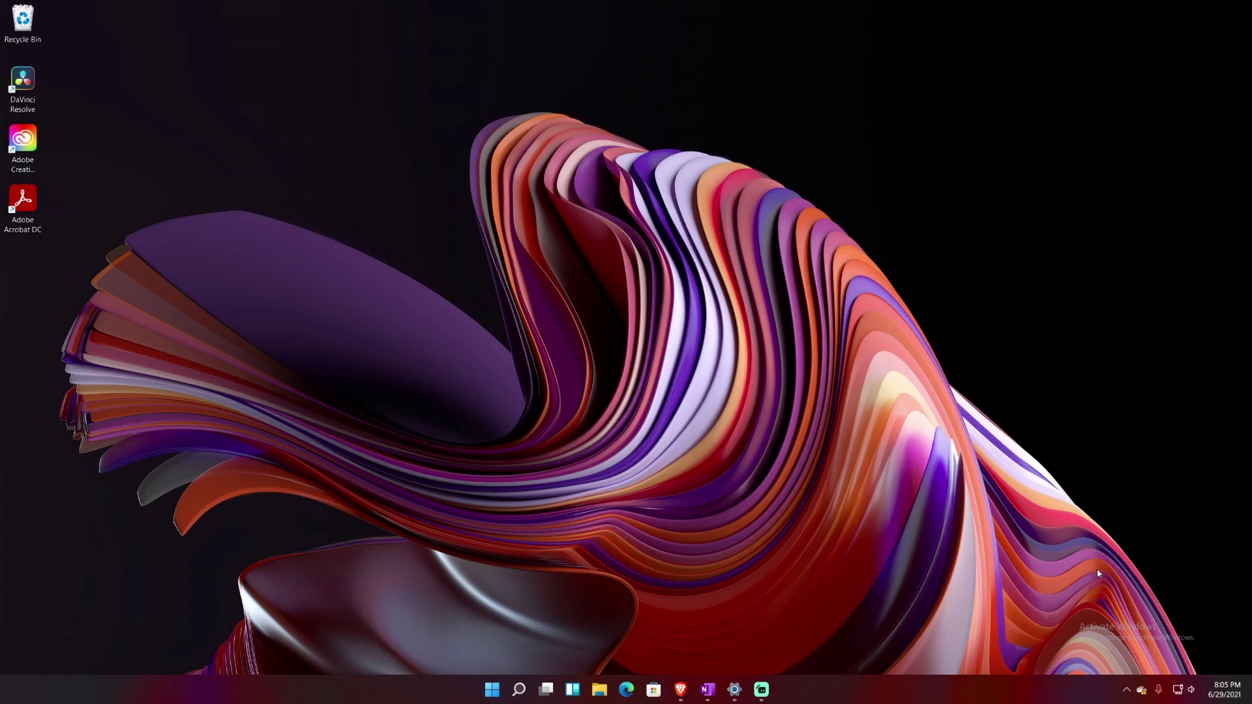
Step: Open the notifications and calendar flyout to look it over and close it
click(1231, 698)
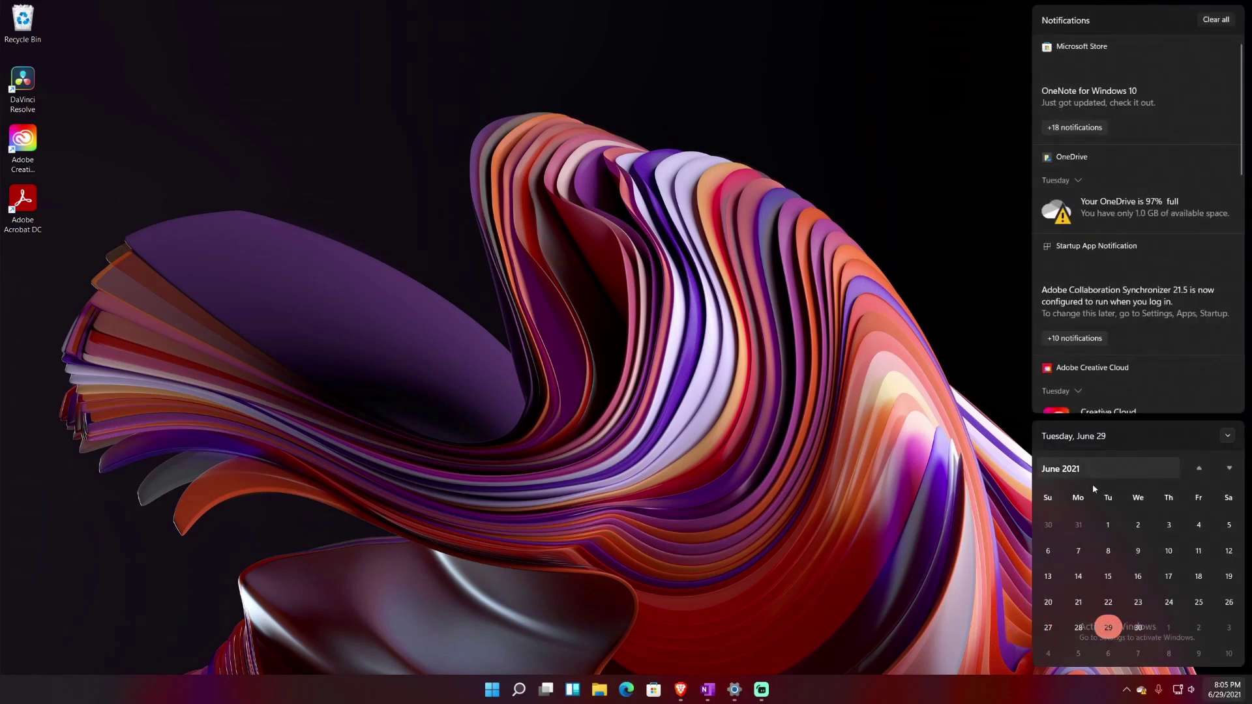
click(939, 490)
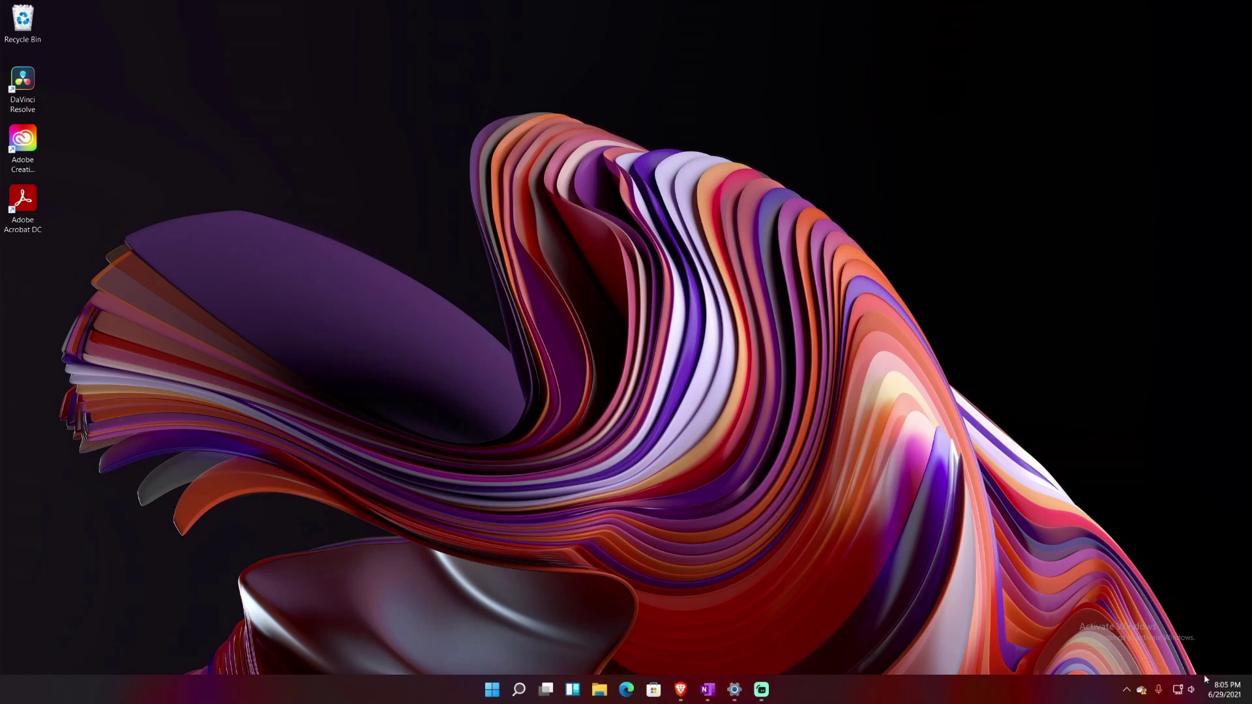
Step: Edit the quick settings by removing the Accessibility tile and adding the Project tile, and close the flyout
click(1181, 689)
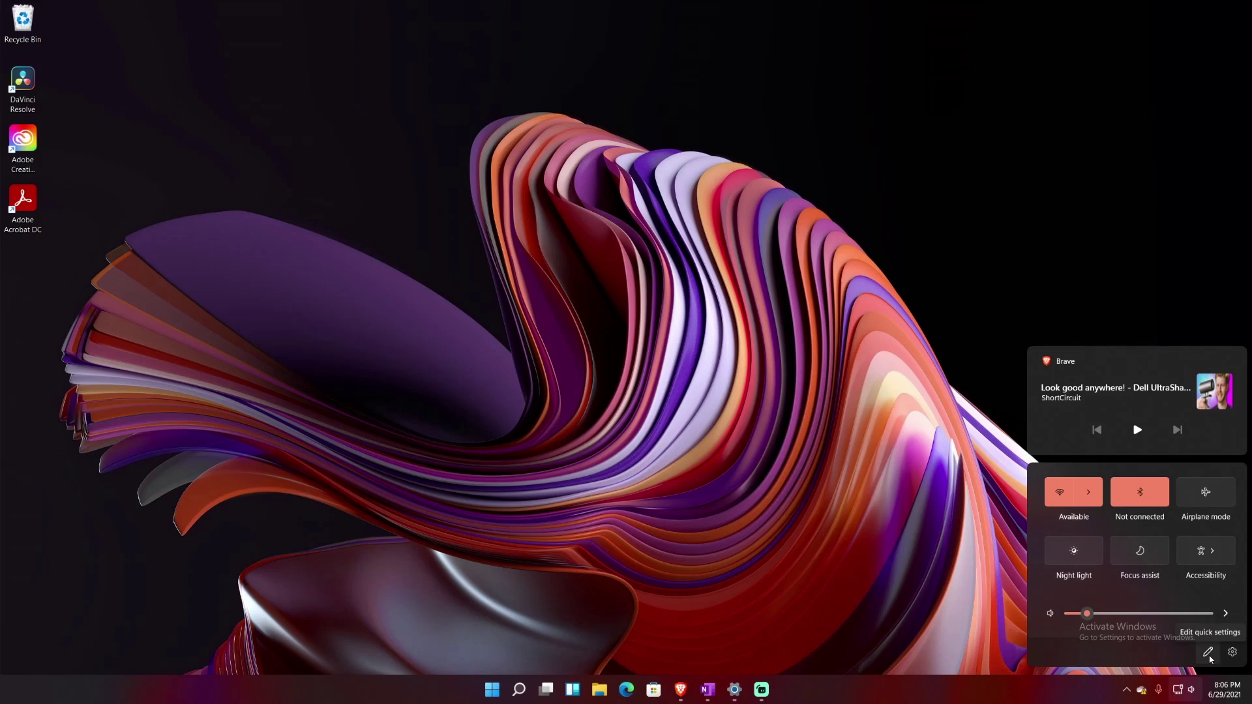
click(1208, 653)
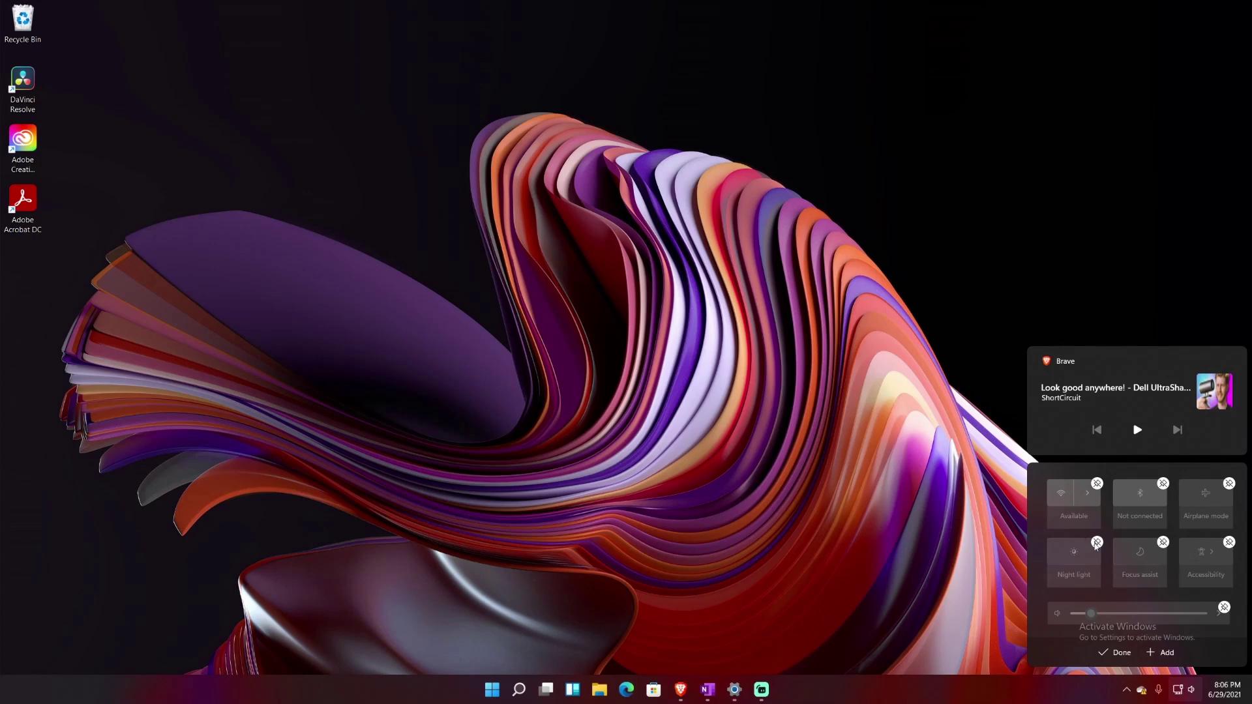
click(1228, 542)
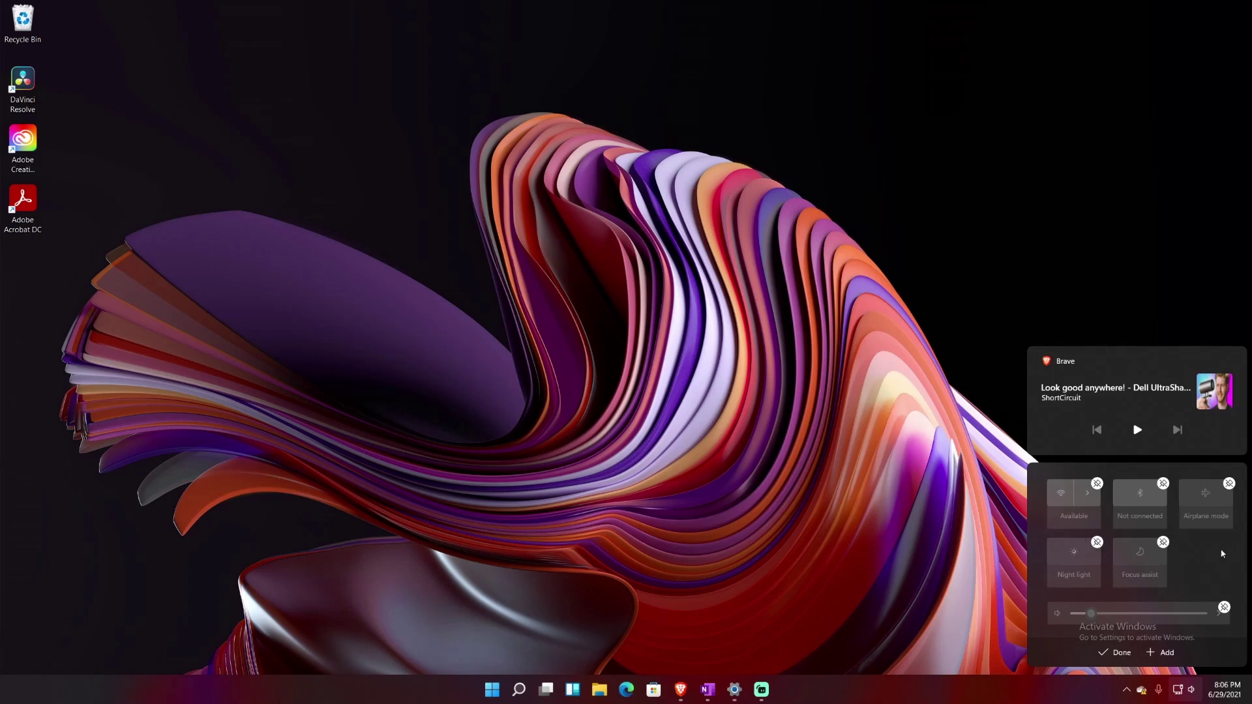
click(1167, 654)
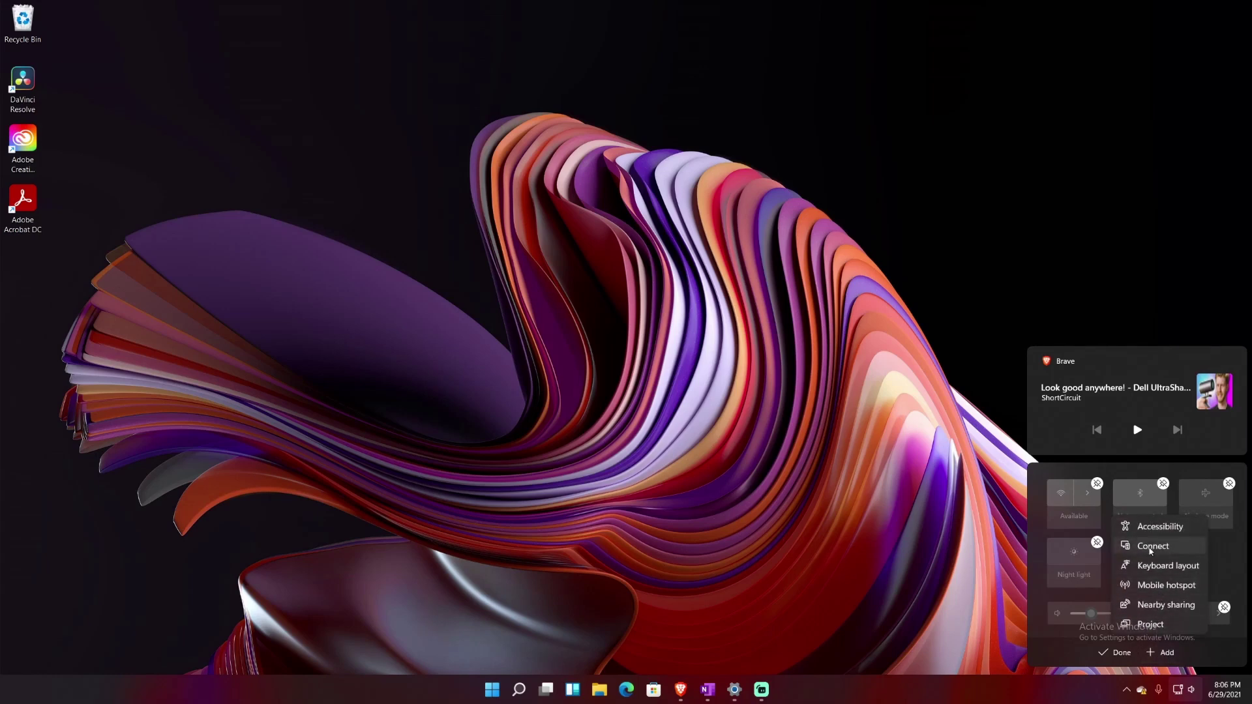
click(1171, 627)
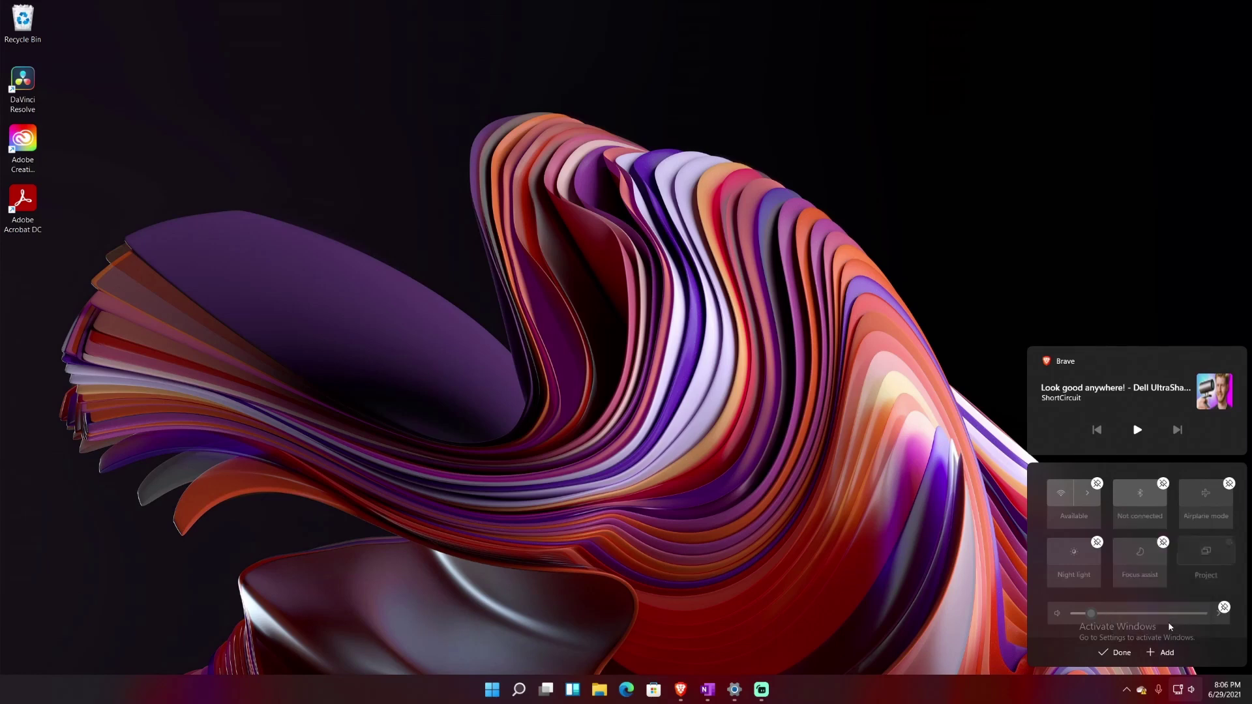
click(1117, 652)
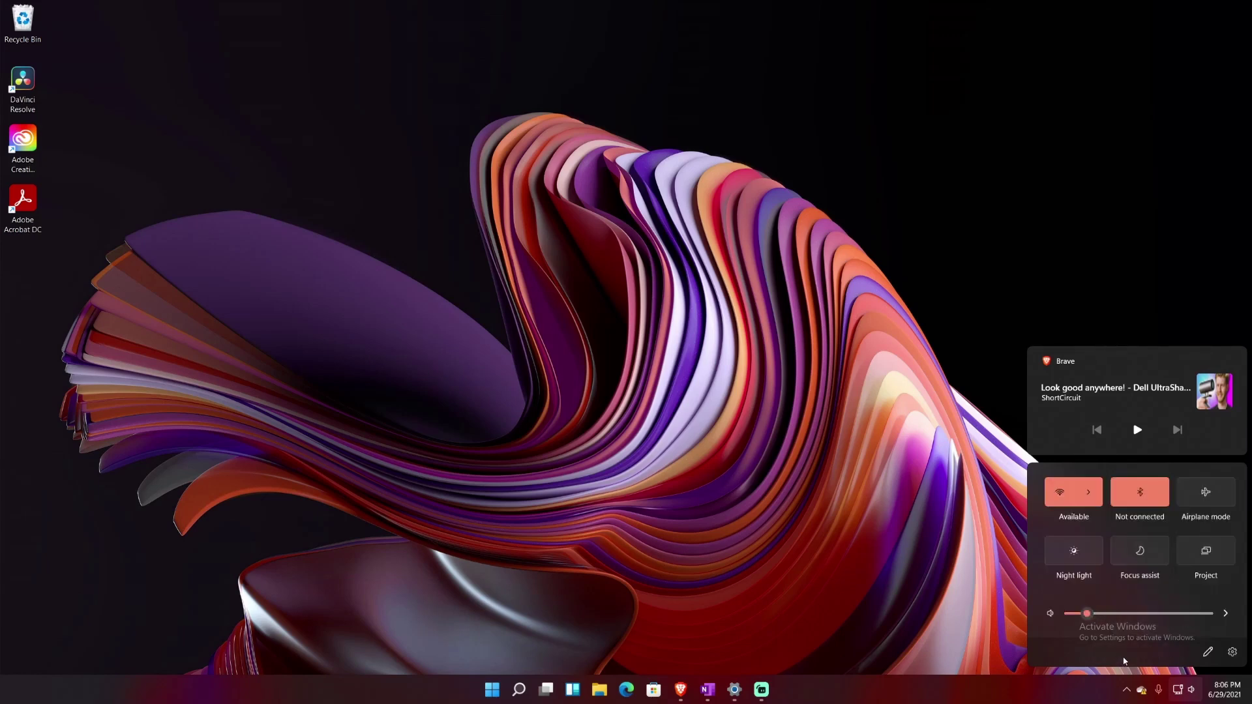
key(Escape)
Step: Bring up the Project display mode options and dismiss them
key(super+p)
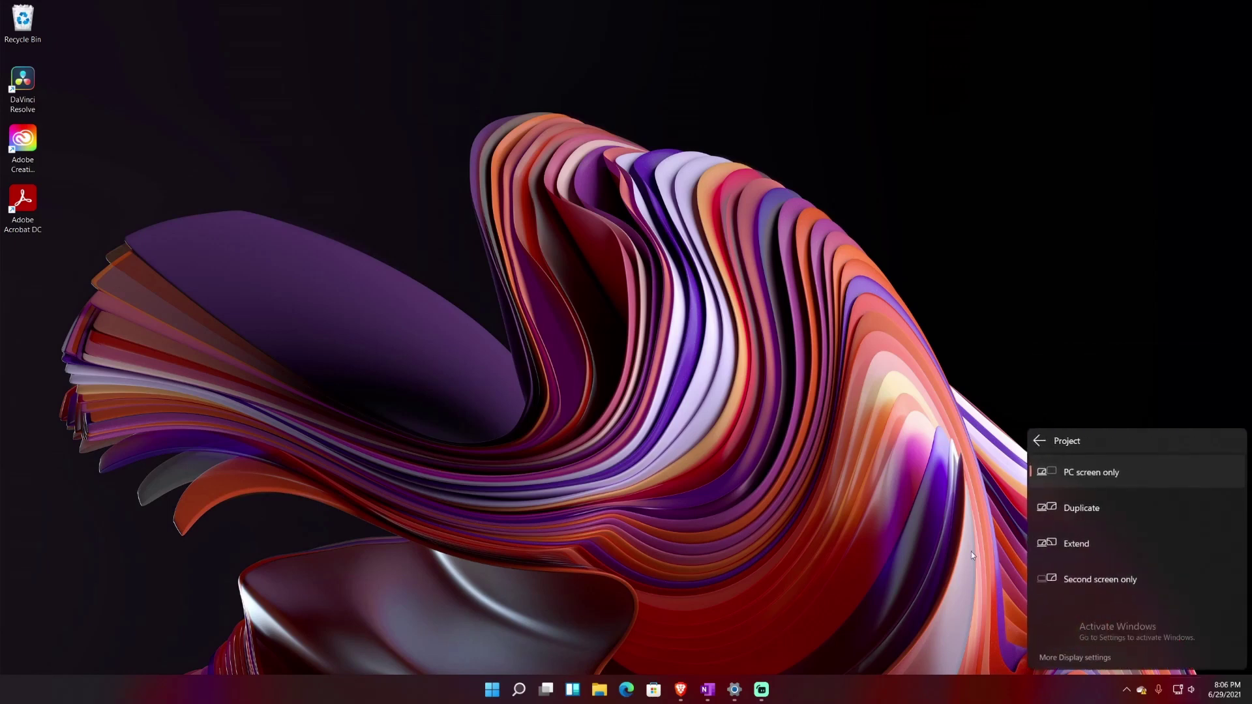
click(894, 512)
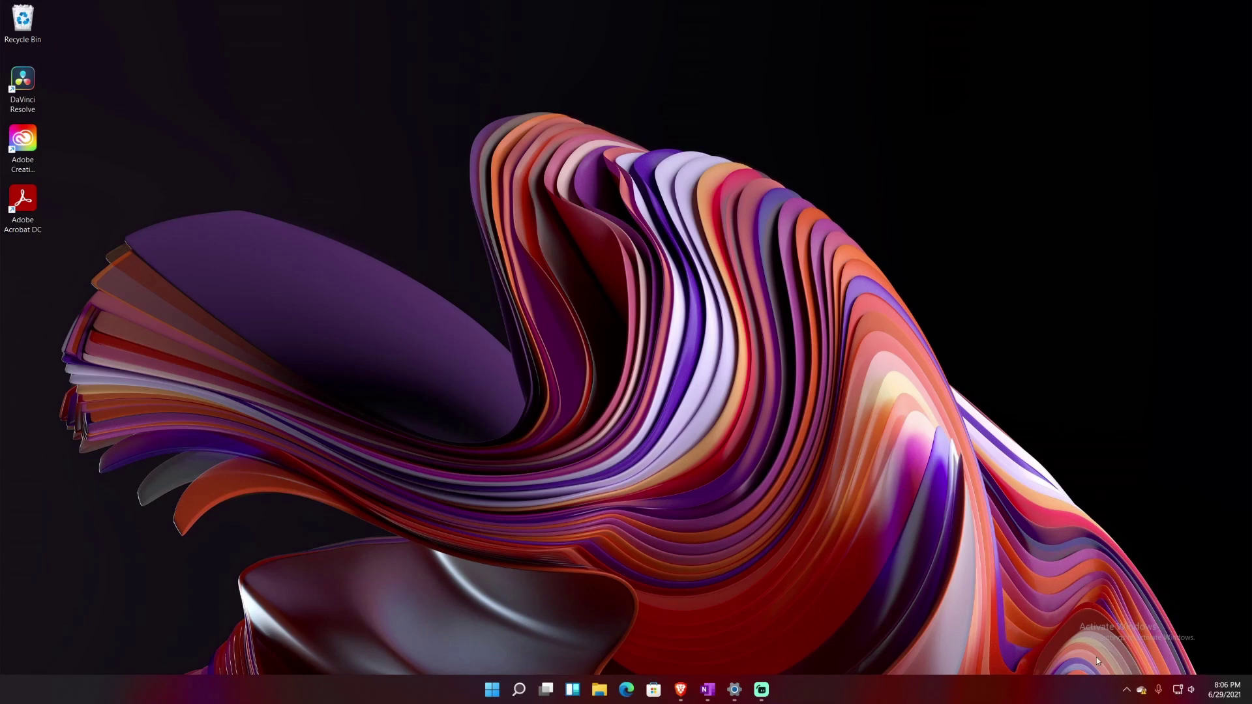
Step: Look through the whole notification list and check the notification options for Microsoft Store and OneDrive
click(1224, 689)
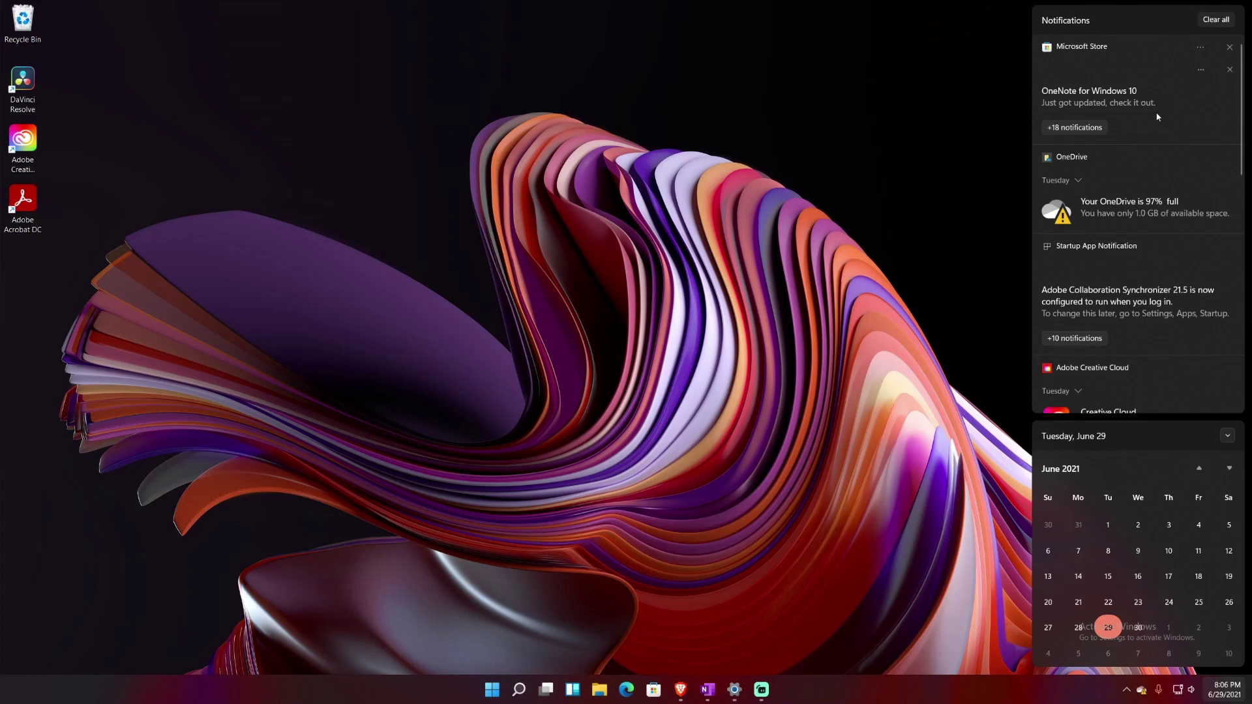
scroll(1154, 105, down, 10)
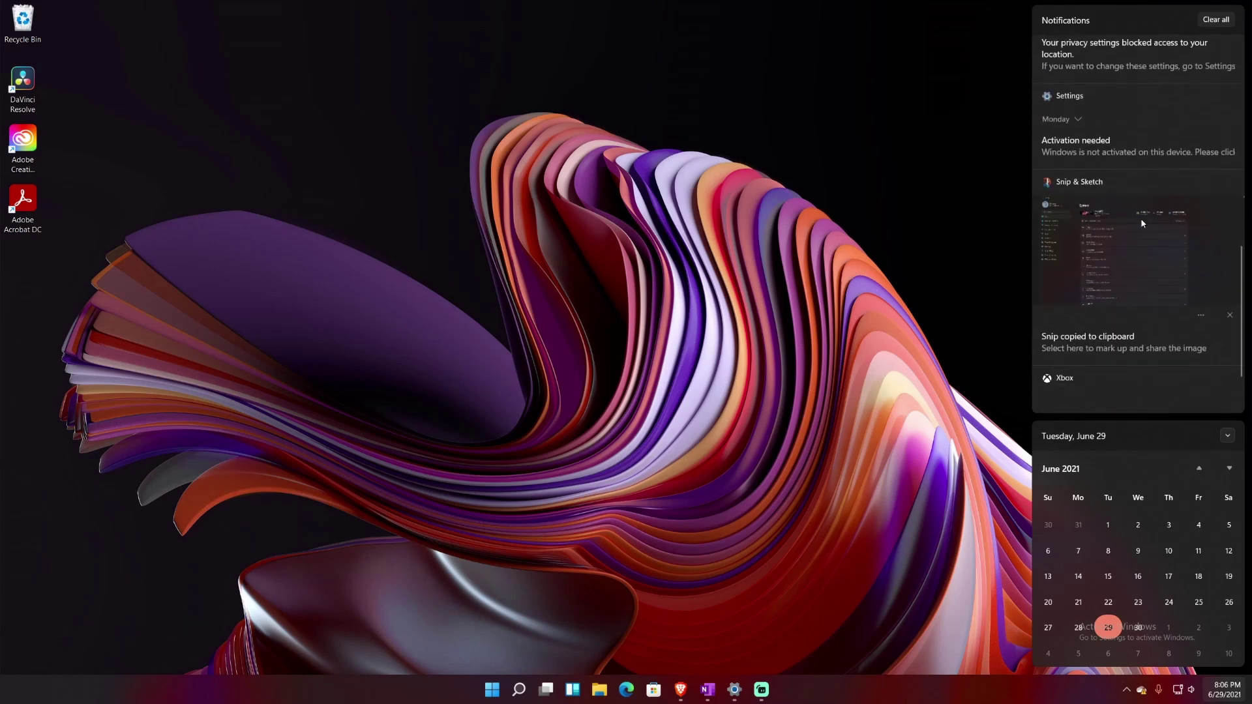
scroll(1126, 253, up, 10)
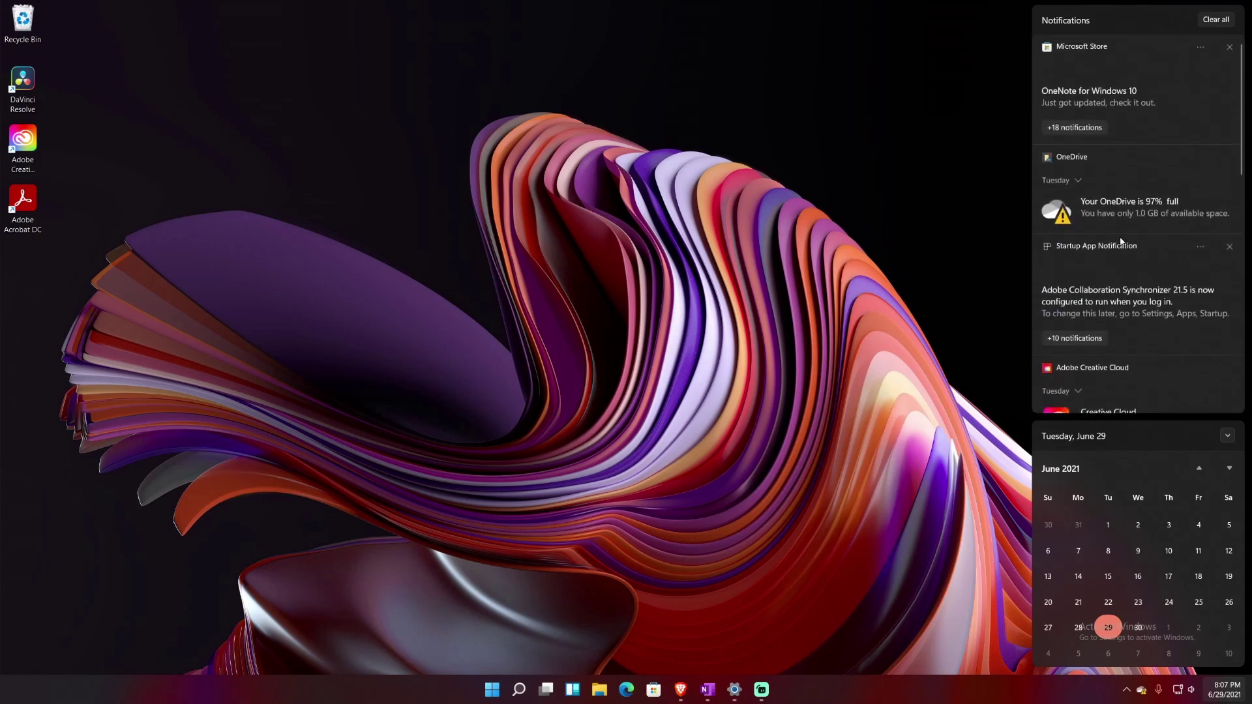
click(1200, 49)
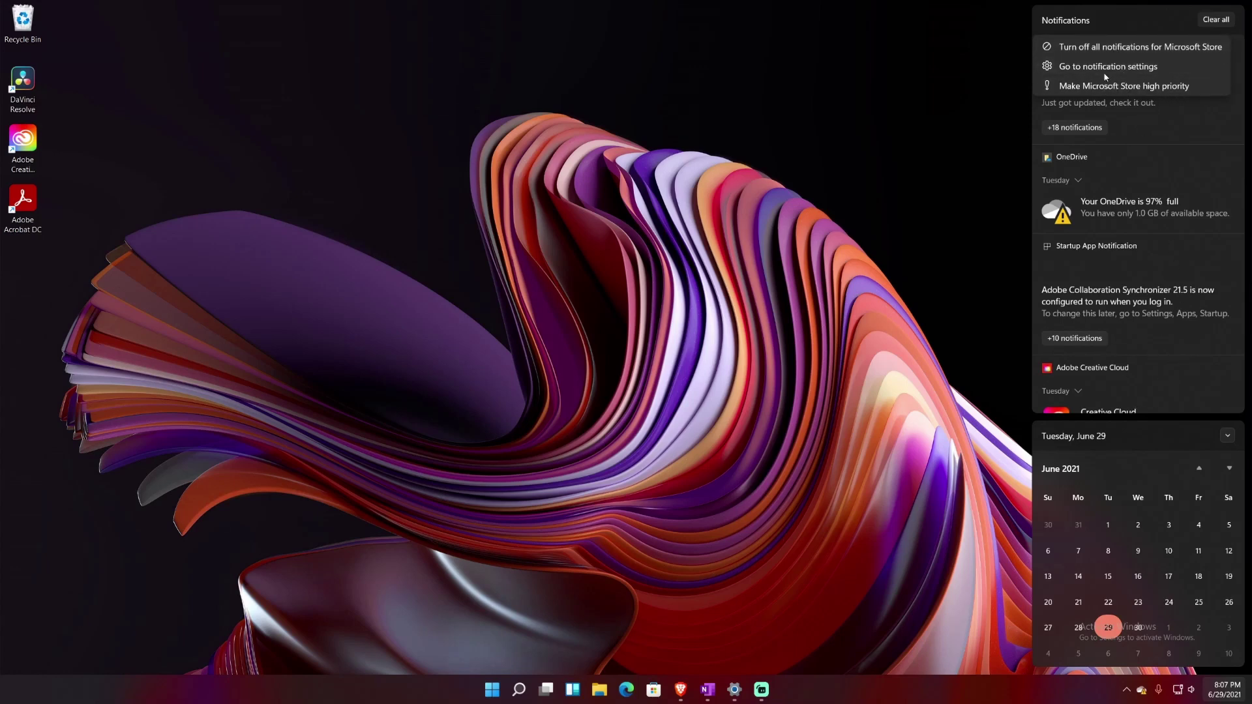
click(1210, 155)
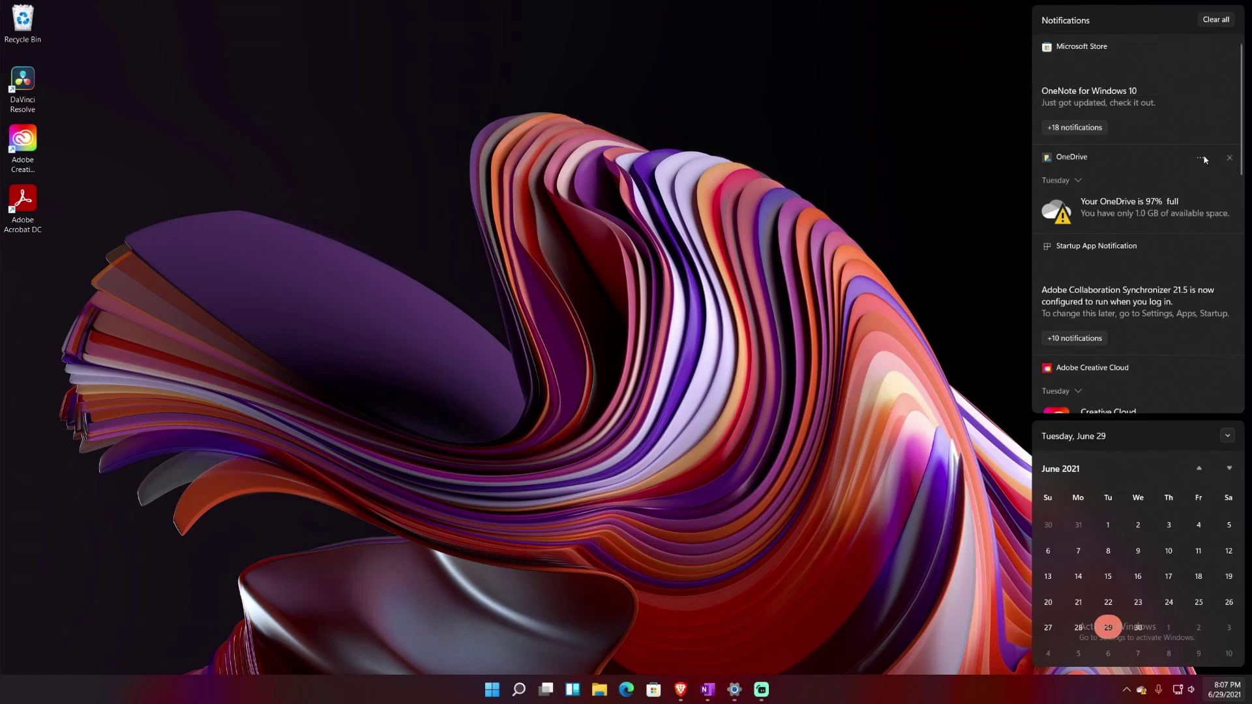
click(1200, 159)
click(1193, 346)
Step: Collapse the calendar below the notifications and expand it again to the full month
click(1225, 436)
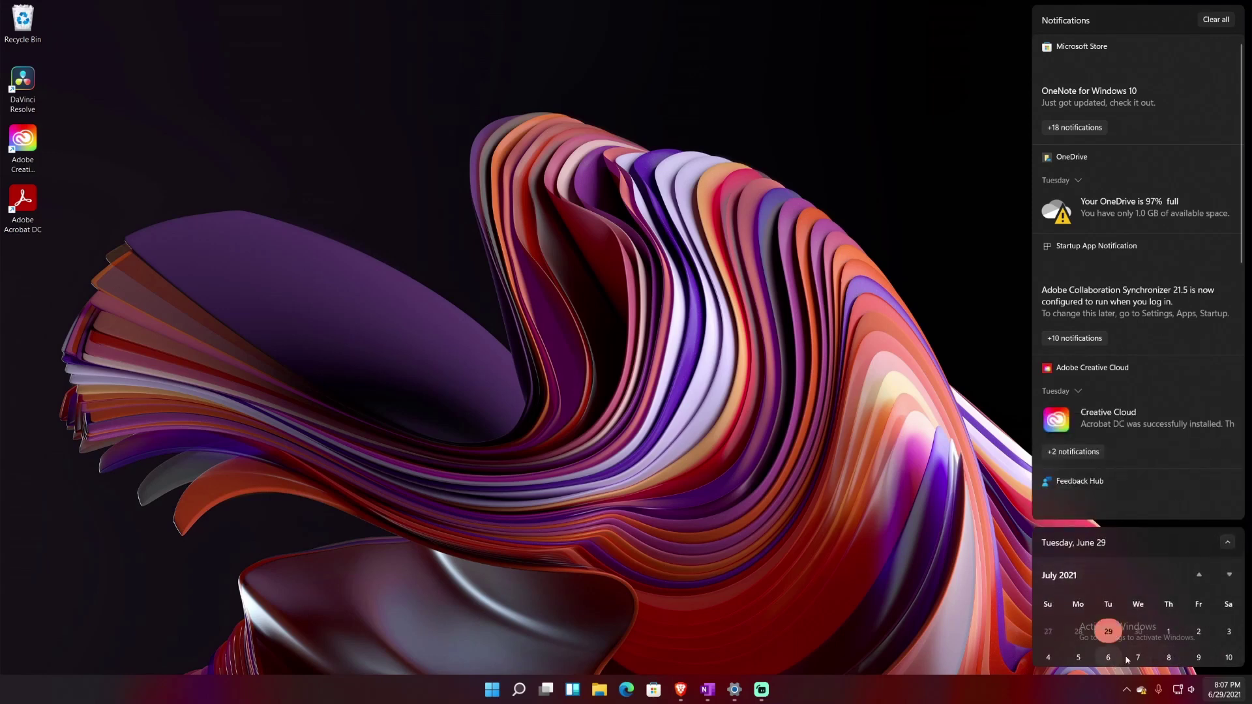
click(1227, 541)
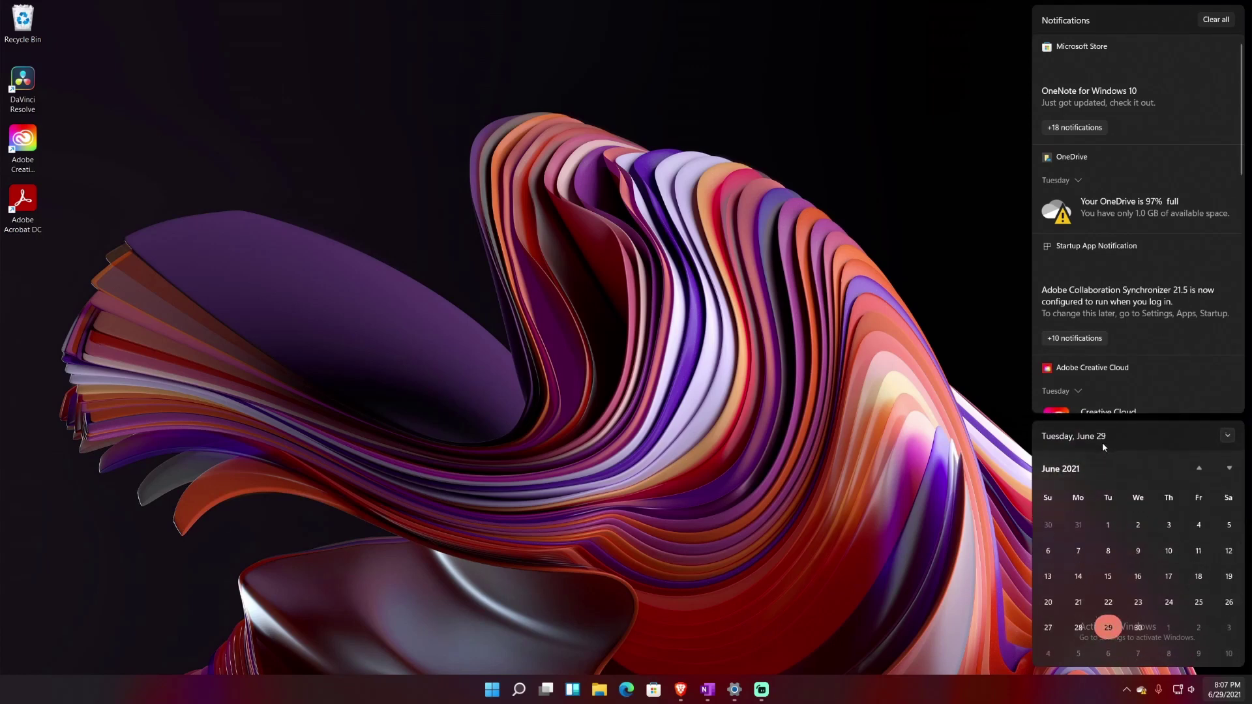
Step: Open the date and time settings, review the page down to its related links, and minimize the Settings window
right_click(1225, 690)
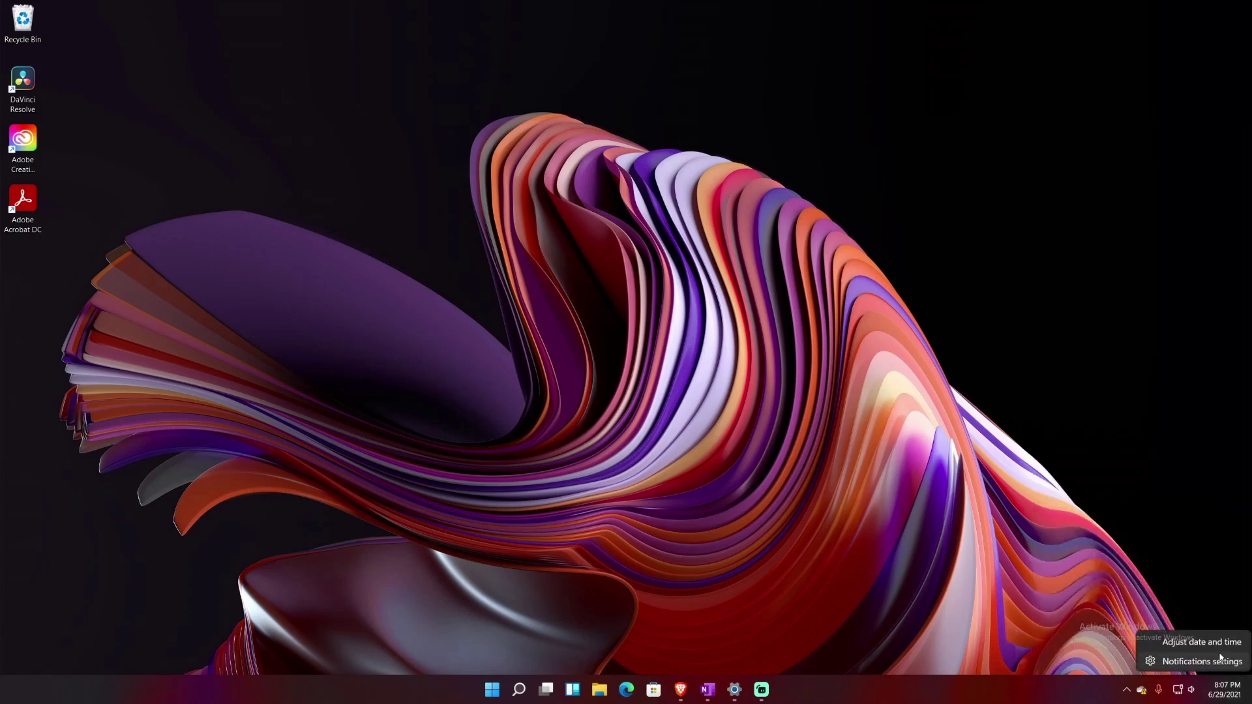
click(1201, 642)
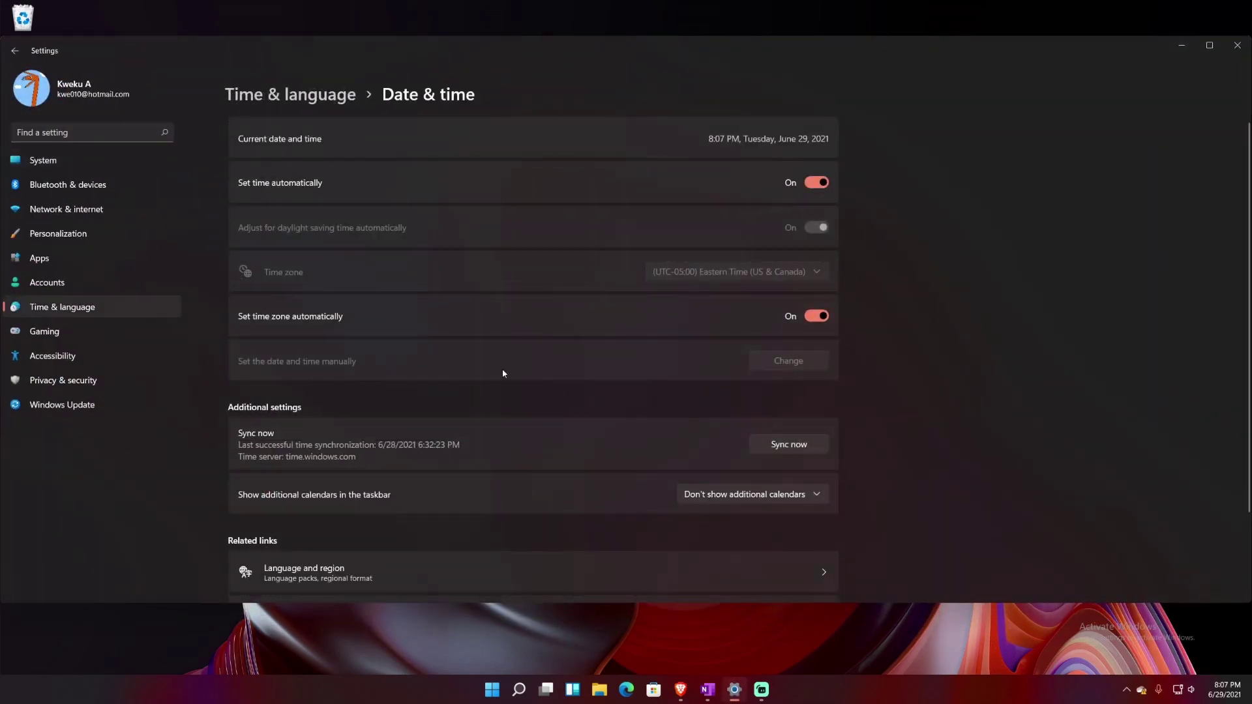
scroll(477, 428, down, 3)
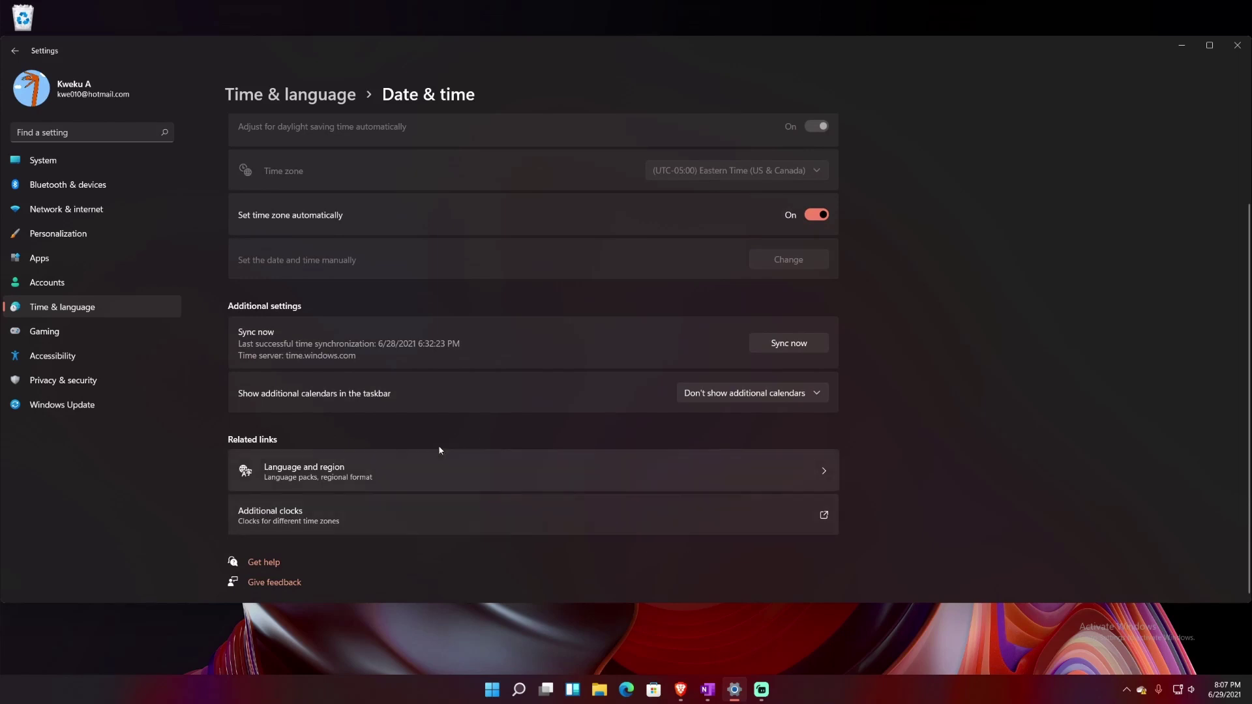
click(1175, 57)
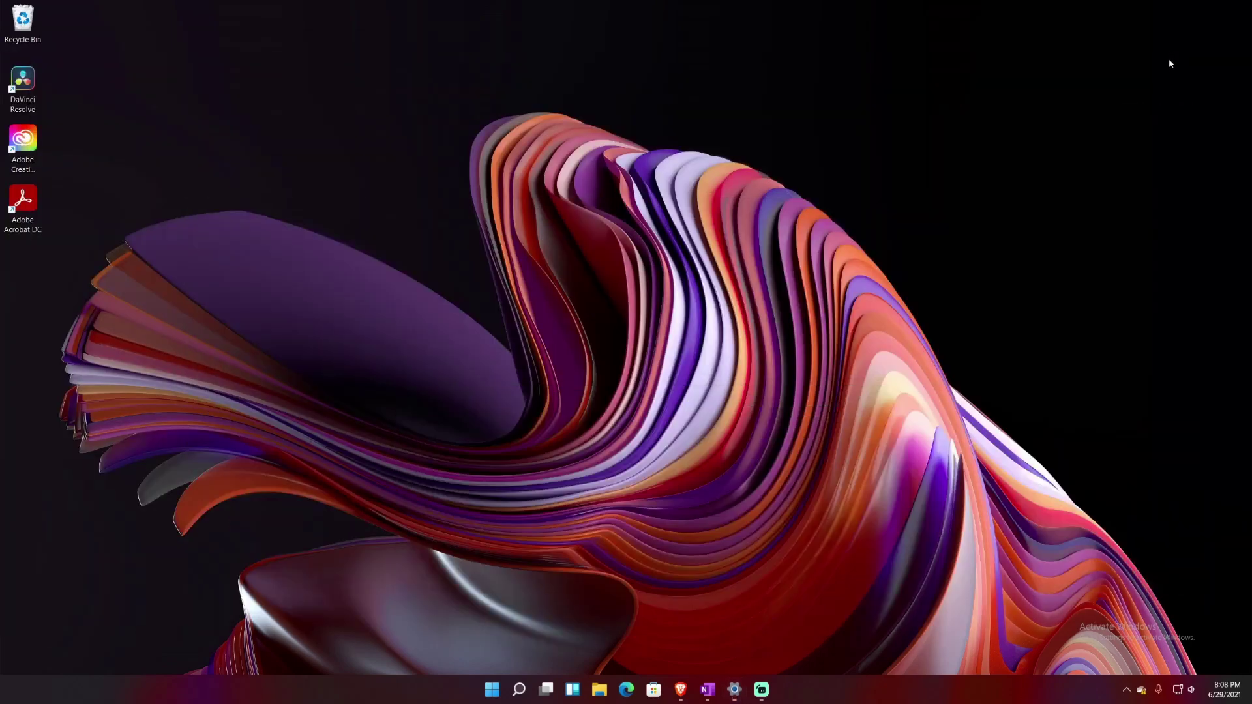
Step: Show the notifications and calendar flyout again and the edited quick settings, closing each one
click(1224, 689)
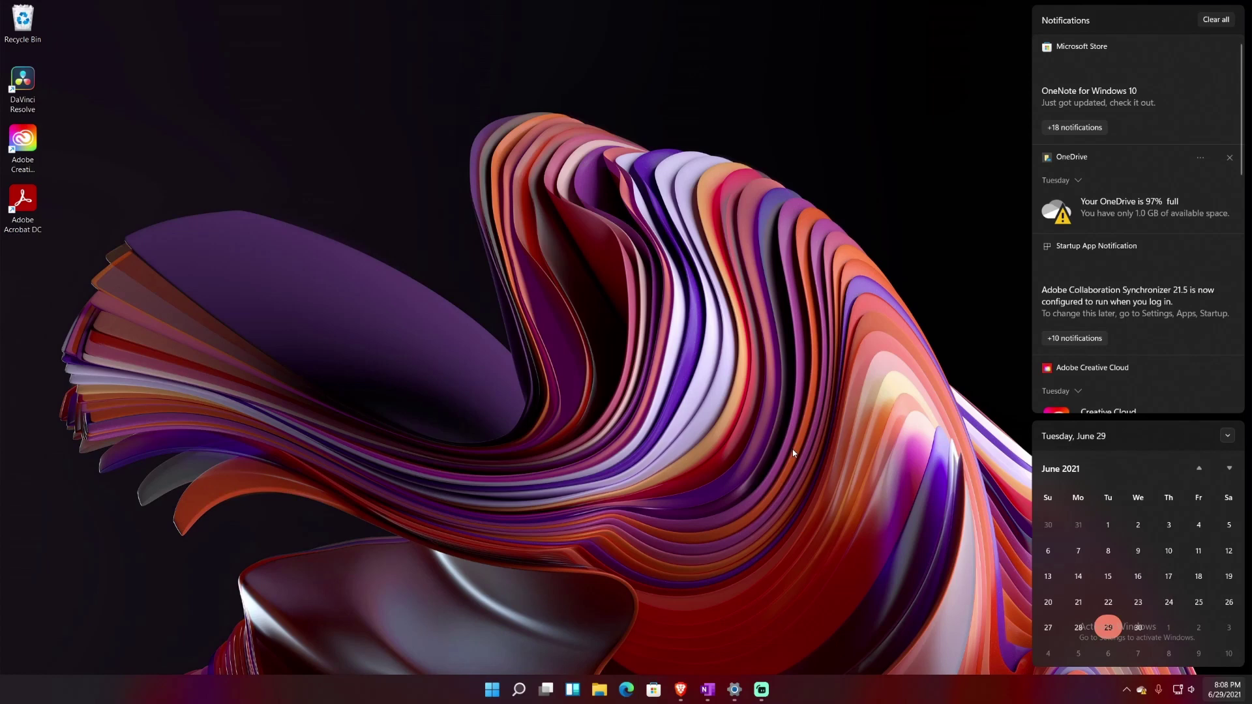
click(784, 437)
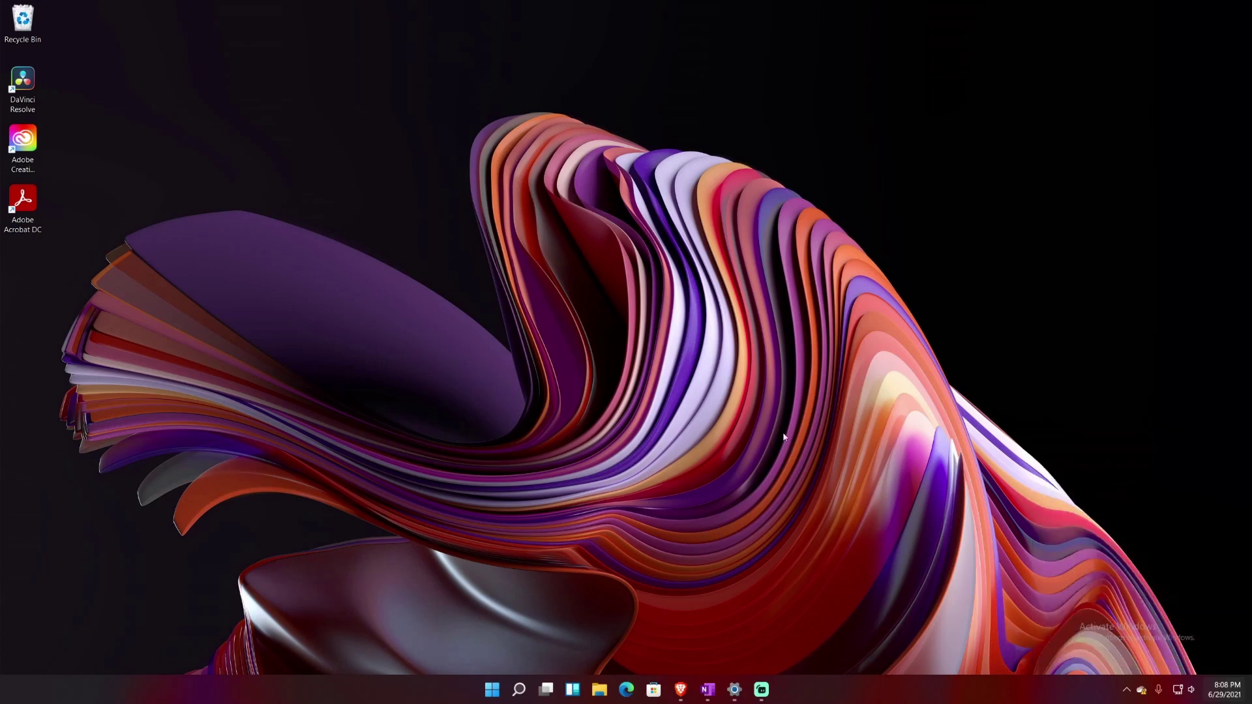
click(1212, 685)
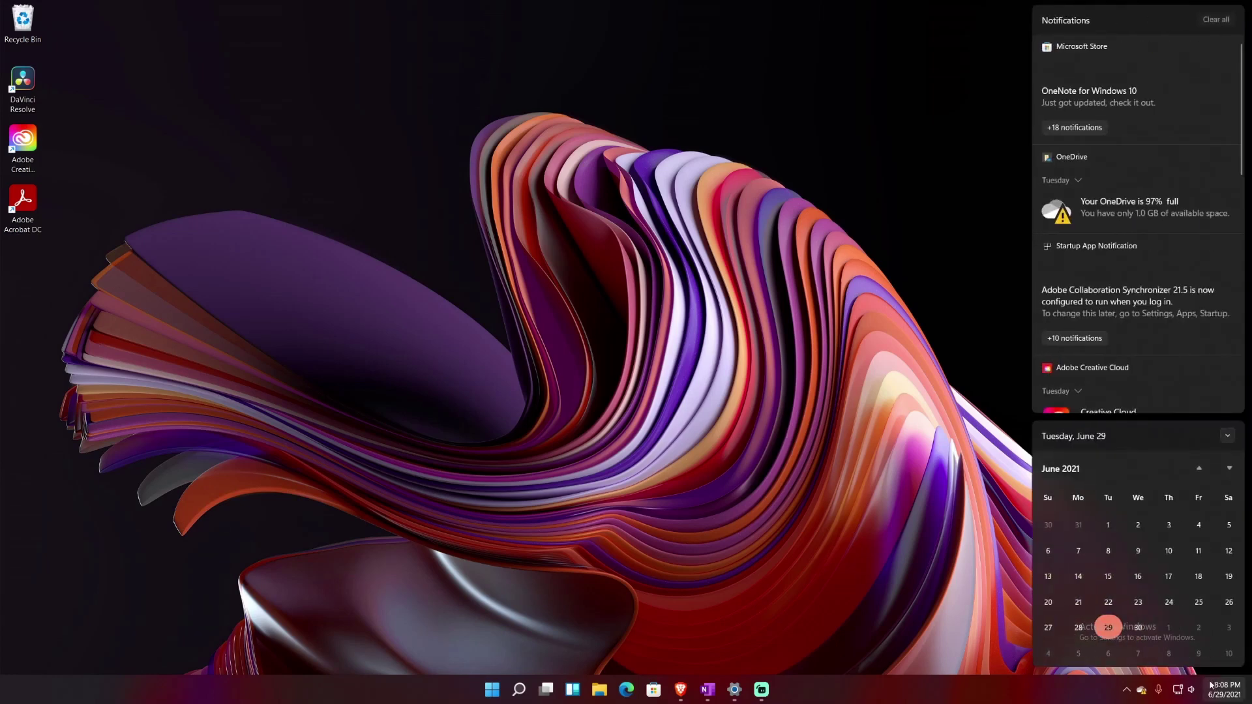
click(933, 216)
click(1175, 695)
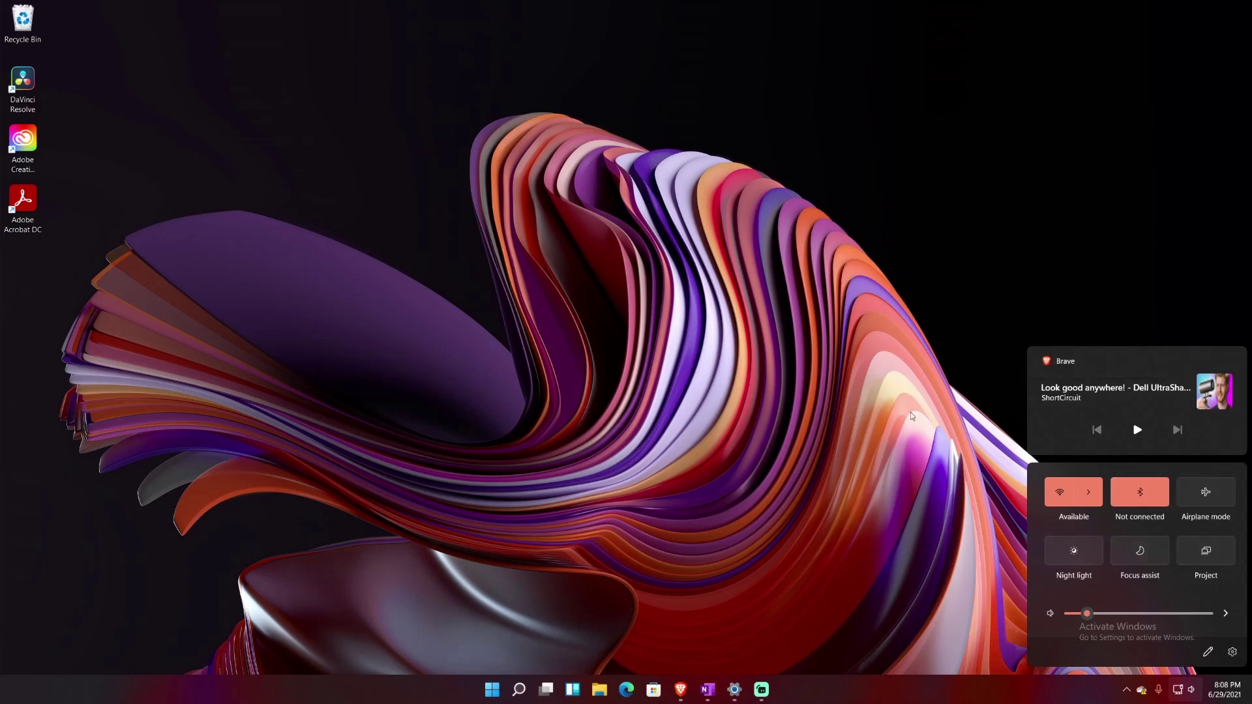
click(876, 414)
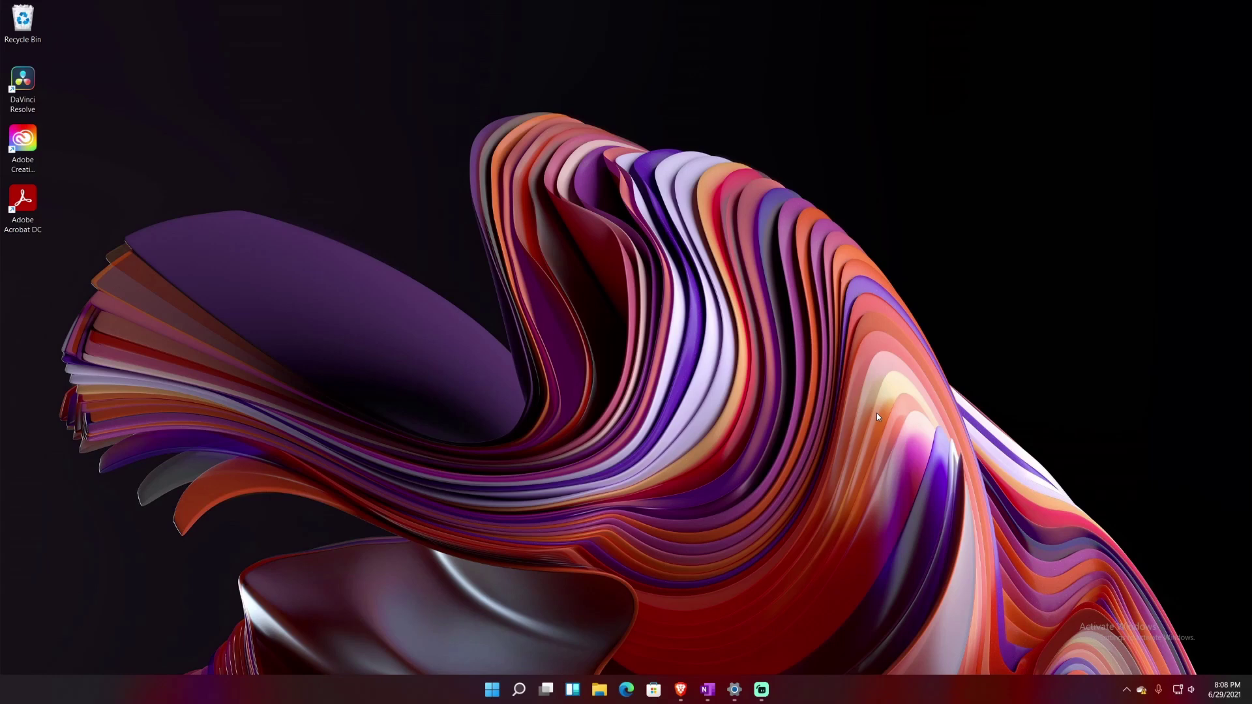